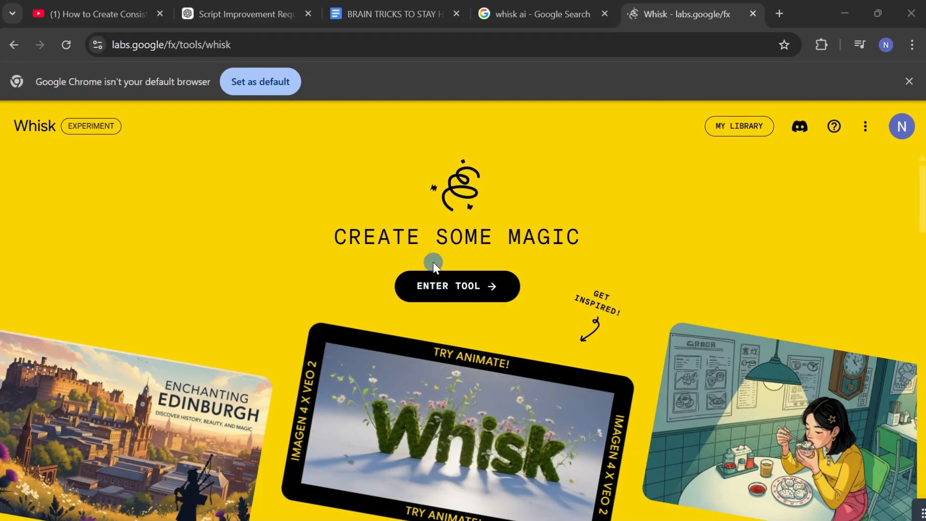
Enter the Whisk tool and expand the image inputs to look over the Subject, Scene and Style sections
click(440, 286)
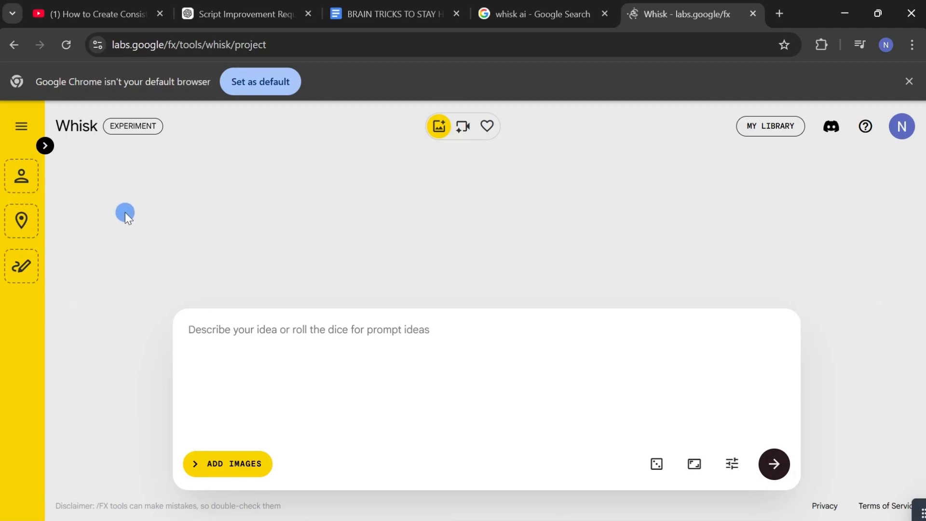
click(45, 145)
scroll(91, 225, down, 2)
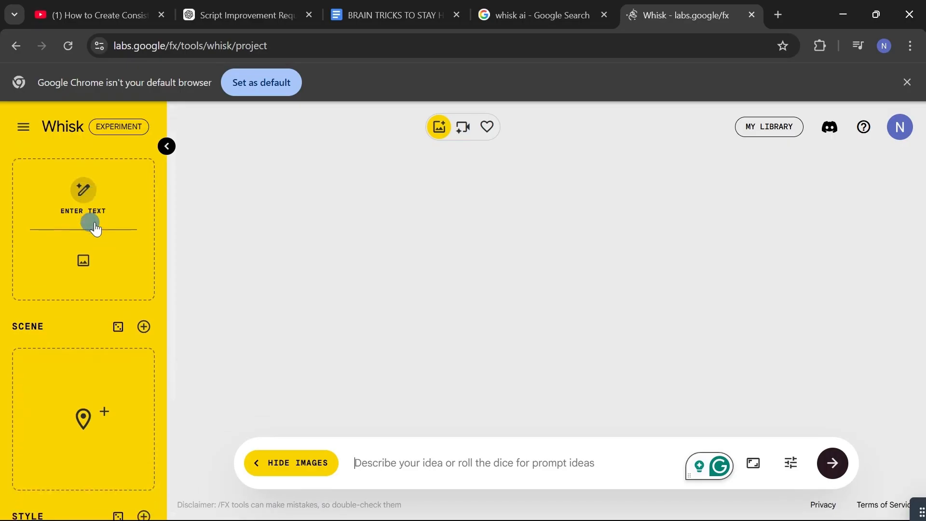
scroll(95, 229, down, 3)
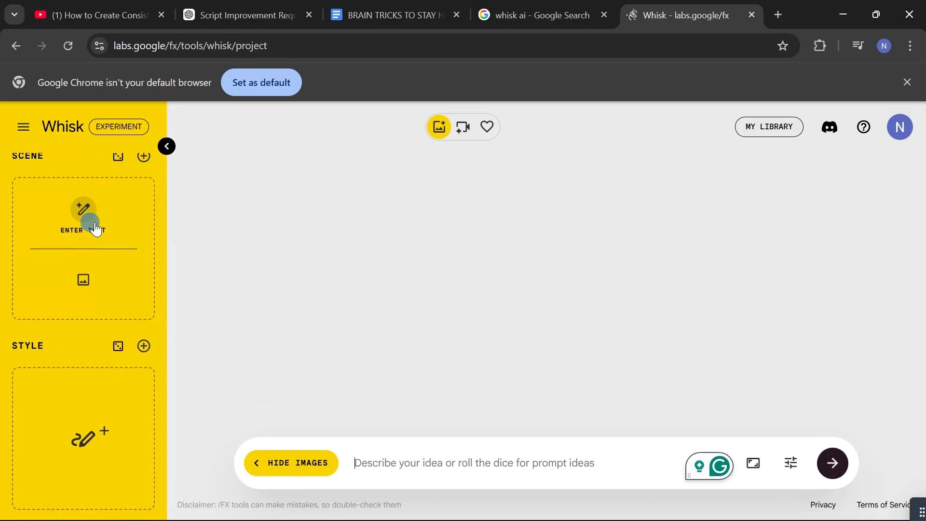
scroll(95, 229, up, 4)
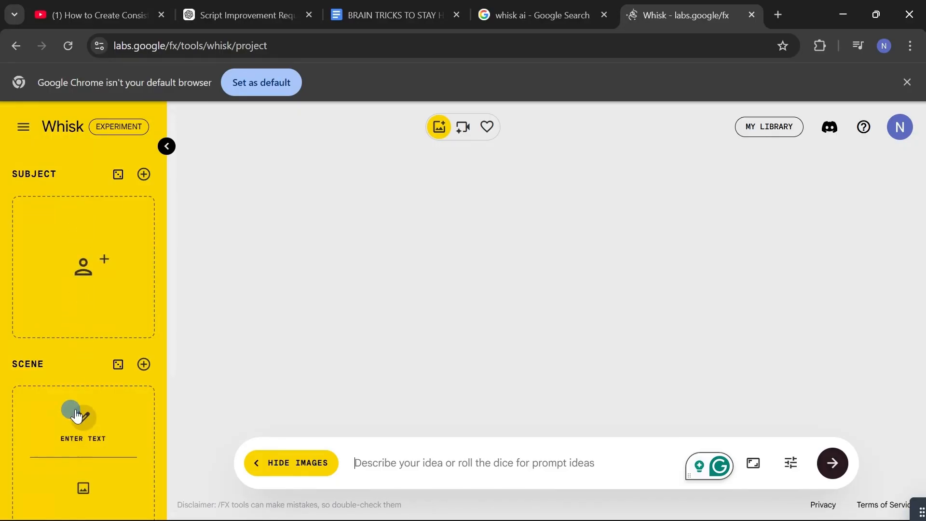
scroll(76, 415, down, 2)
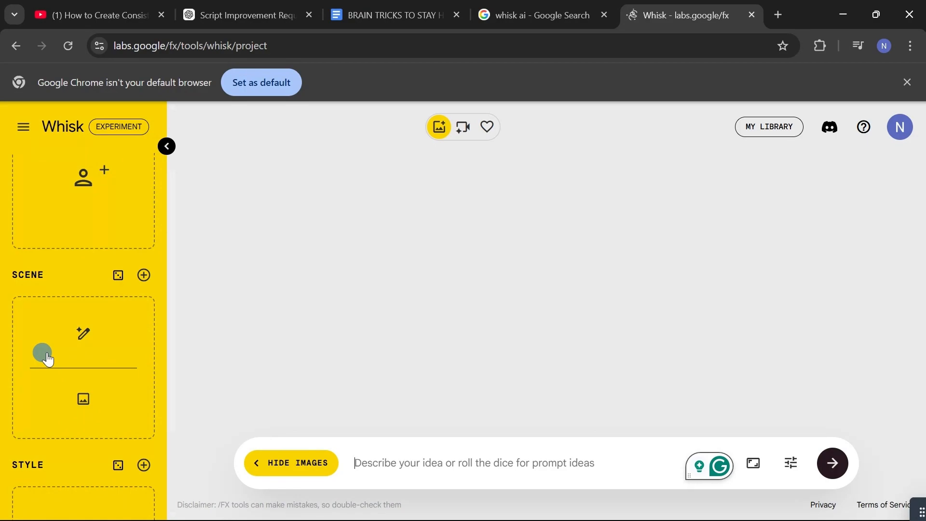
scroll(48, 359, down, 3)
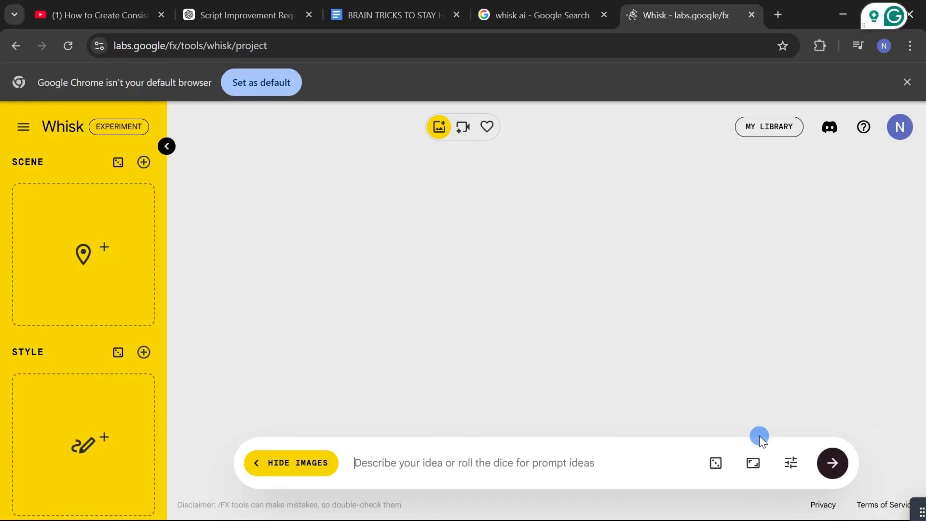
Set the aspect ratio to Landscape 16:9 and open the generation settings
click(754, 464)
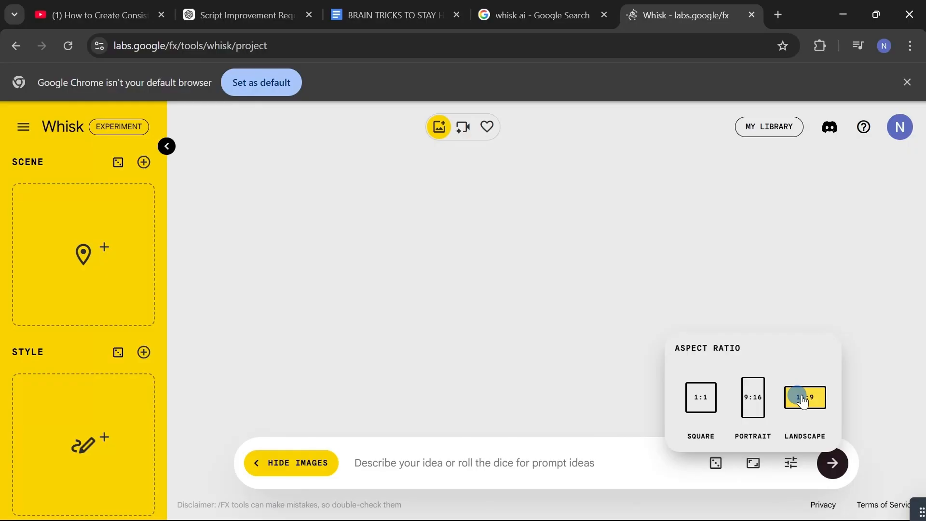
click(791, 465)
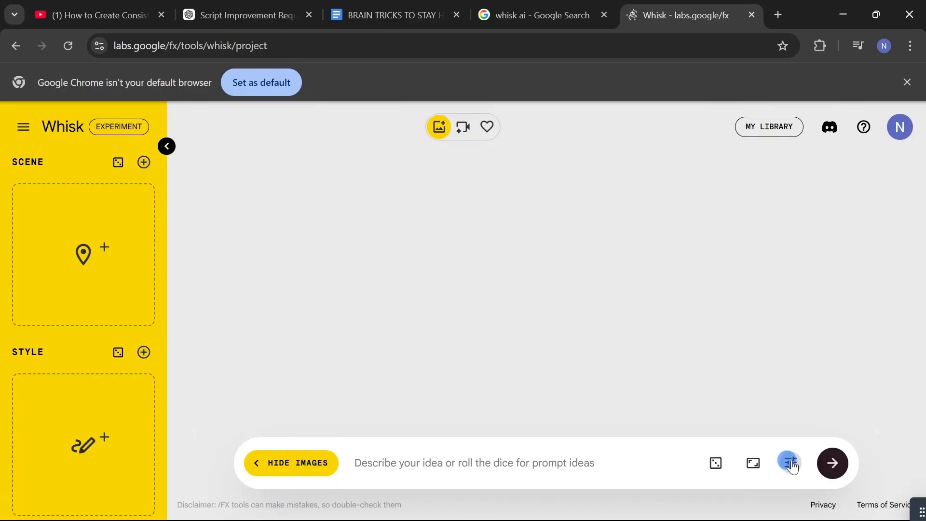
click(792, 465)
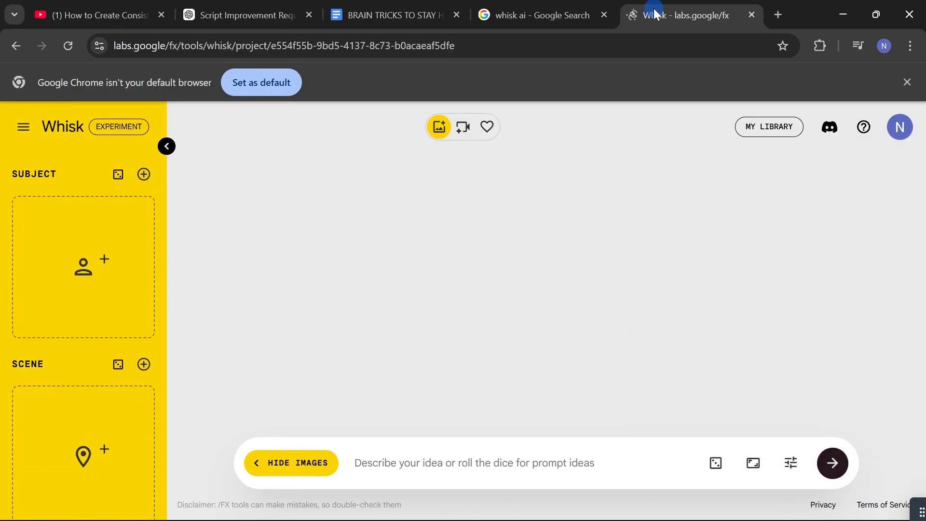
mouse_move(73, 232)
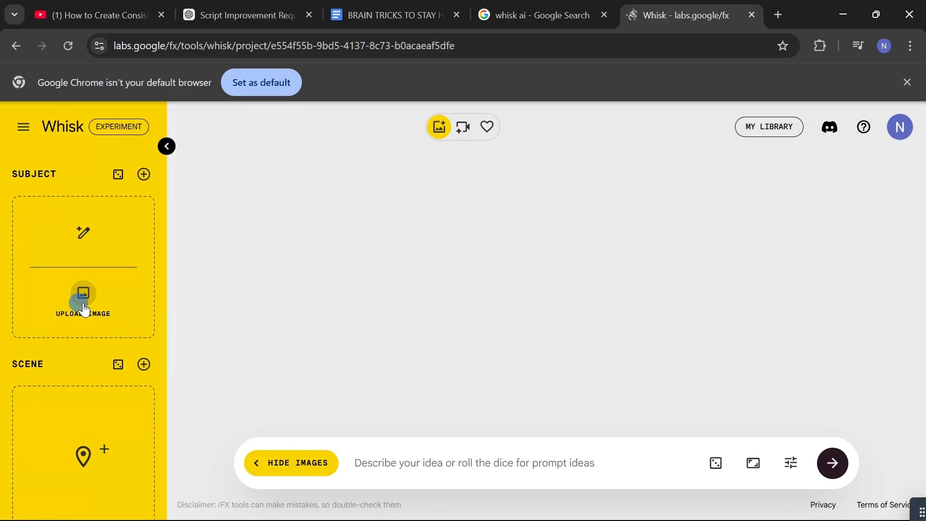
scroll(107, 328, down, 1)
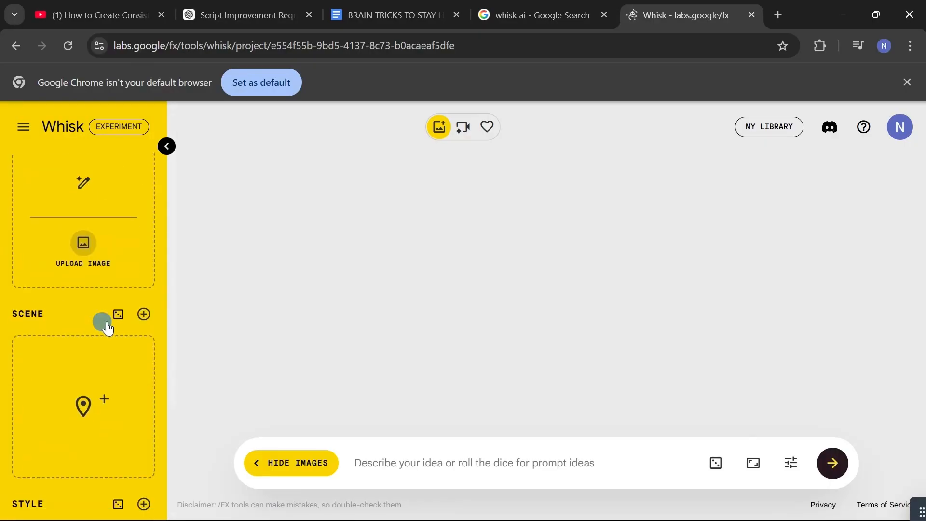
scroll(107, 328, up, 1)
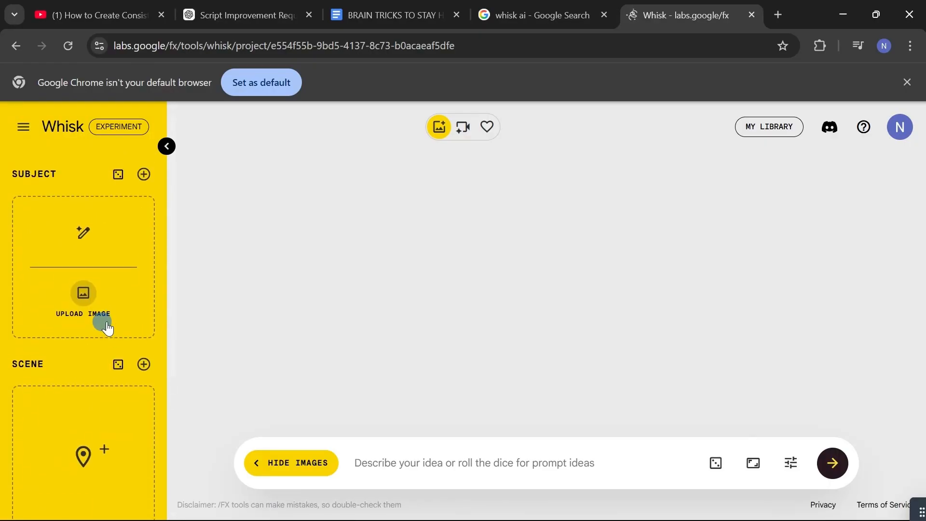
scroll(107, 328, down, 4)
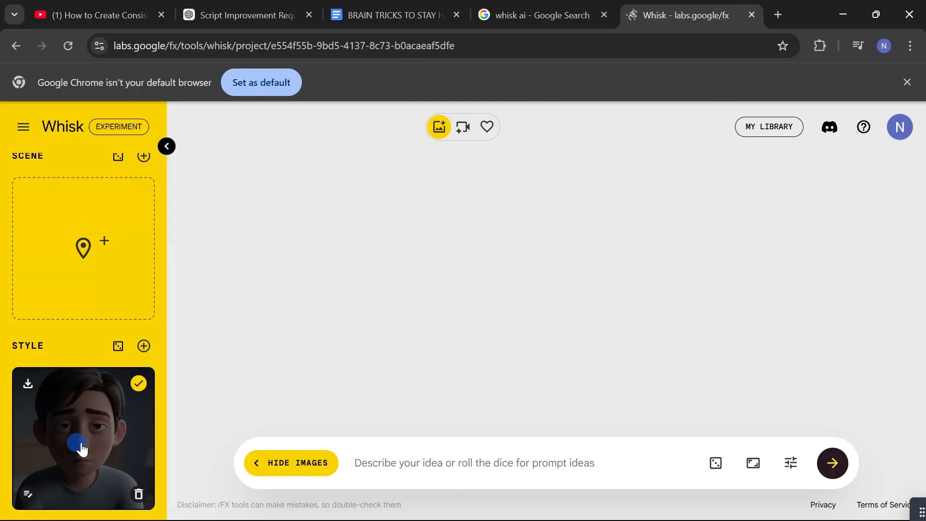
Generate a Subject image of a person sitting on a bed in a dim bedroom from the copied text prompt
scroll(82, 449, up, 4)
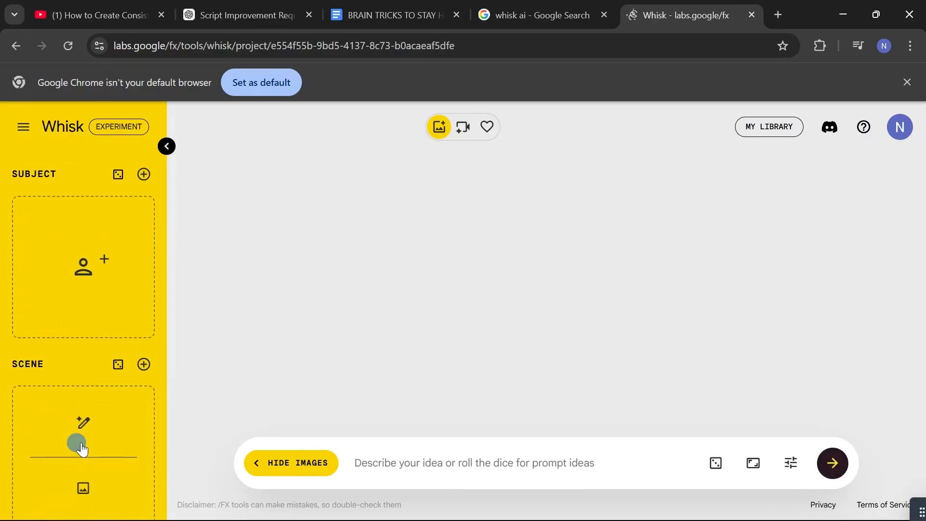
mouse_move(95, 252)
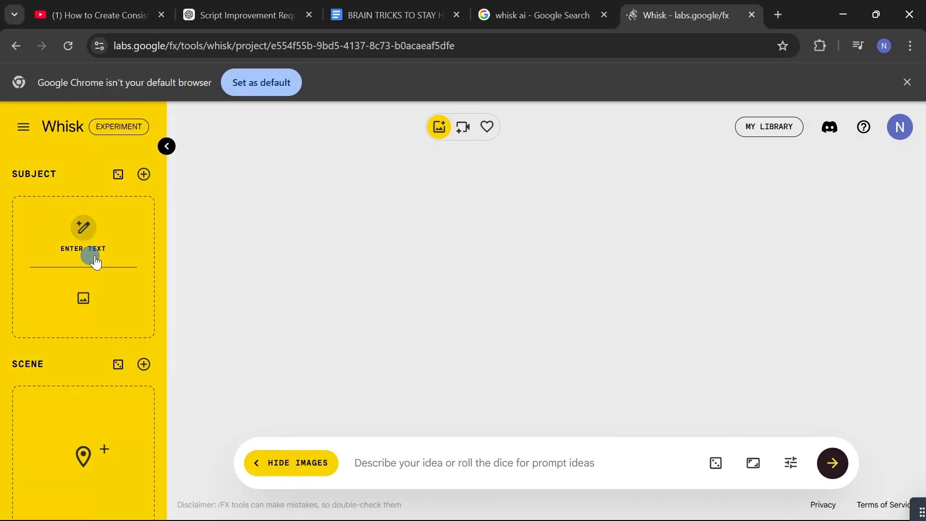
click(95, 260)
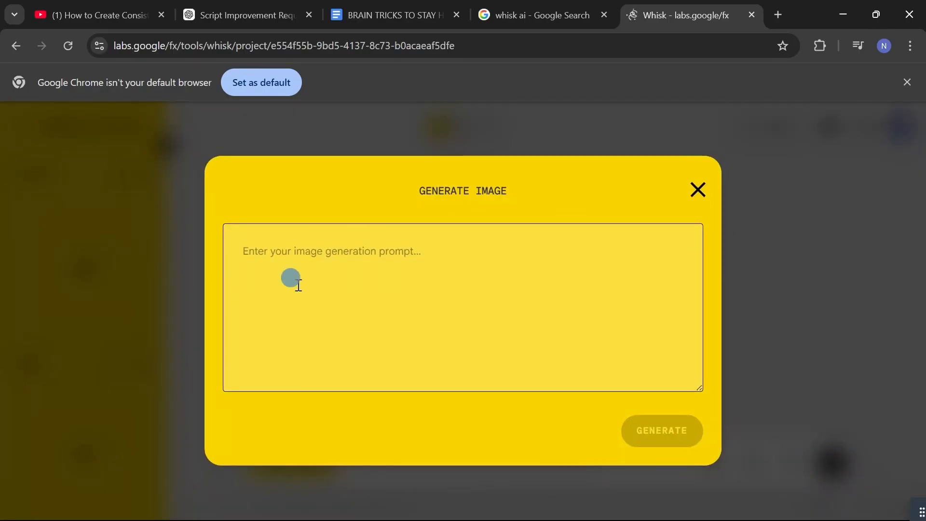
click(303, 271)
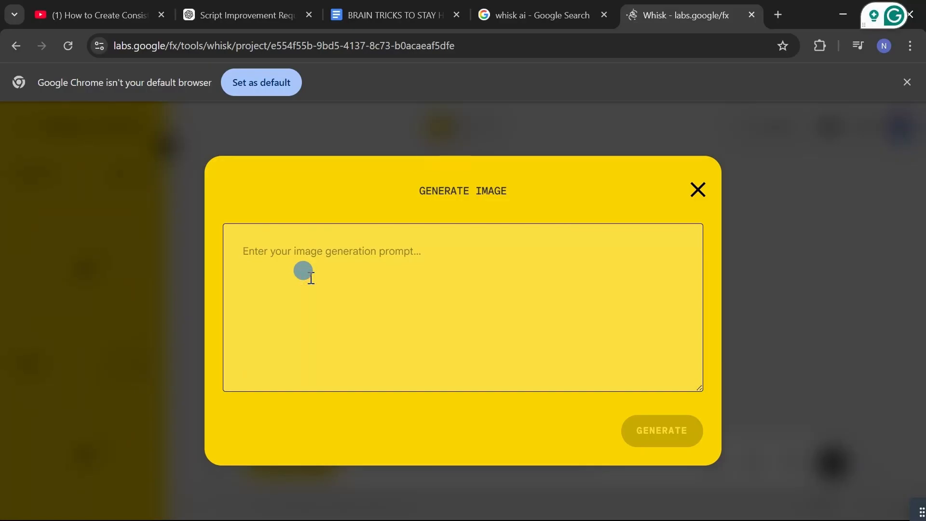
text(A 3D pixar style , A quiet early morning city apartment. Soft grey light leaks through half-closed curtains. A lone figure sits on the edge of the bed, shoulders slumped, staring at the floor. The room feels still, muted, emotionally heavy.)
click(665, 431)
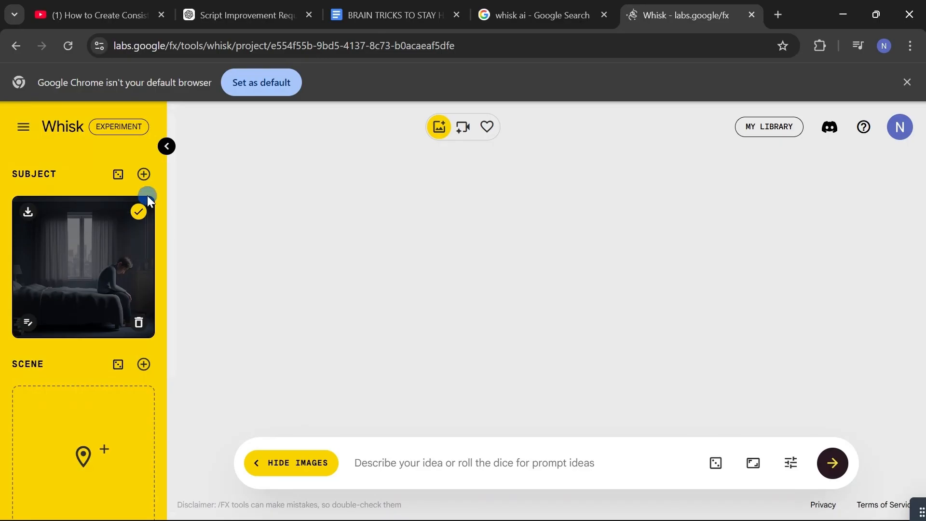
Add more Subject images, then deselect the two extra characters and keep only the bedroom image selected
click(144, 174)
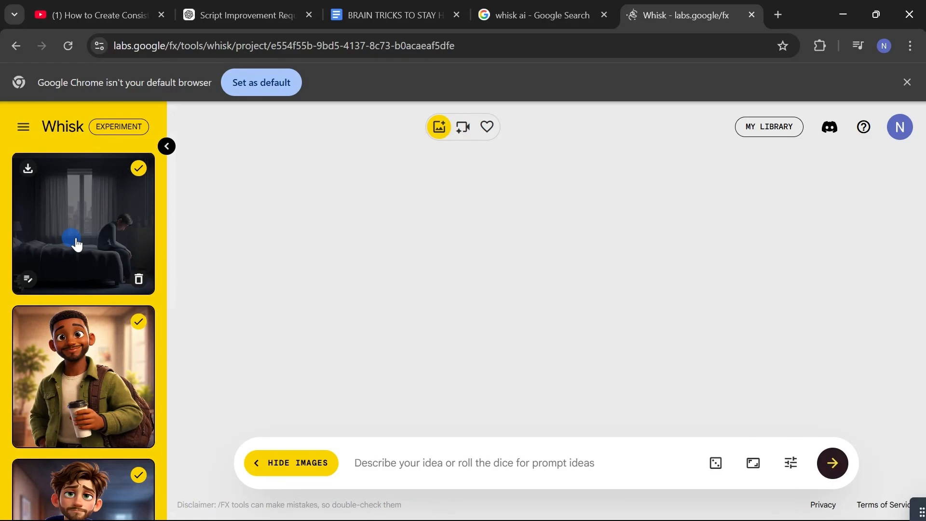
click(139, 322)
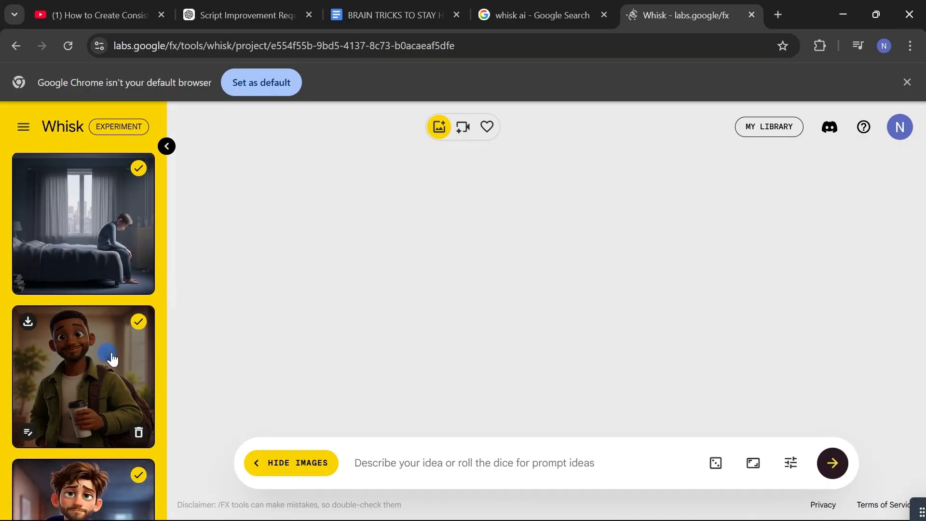
click(140, 321)
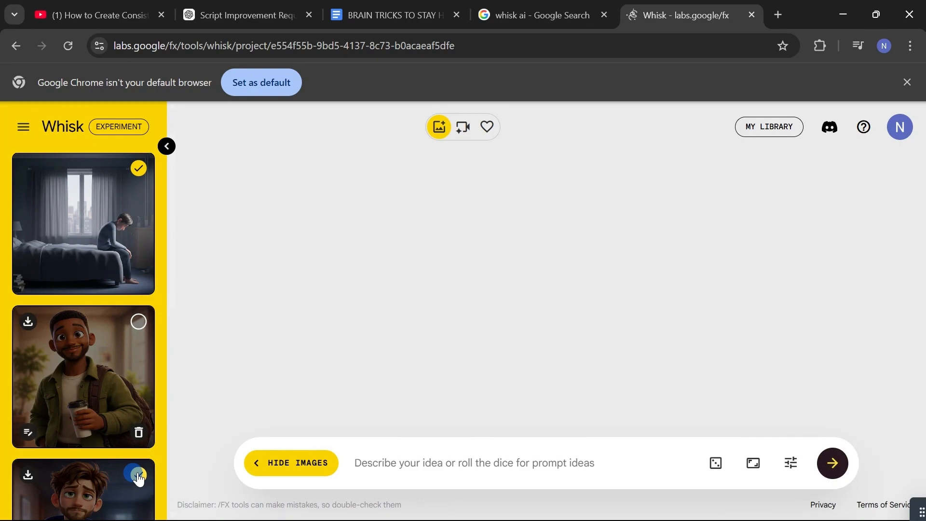
click(103, 226)
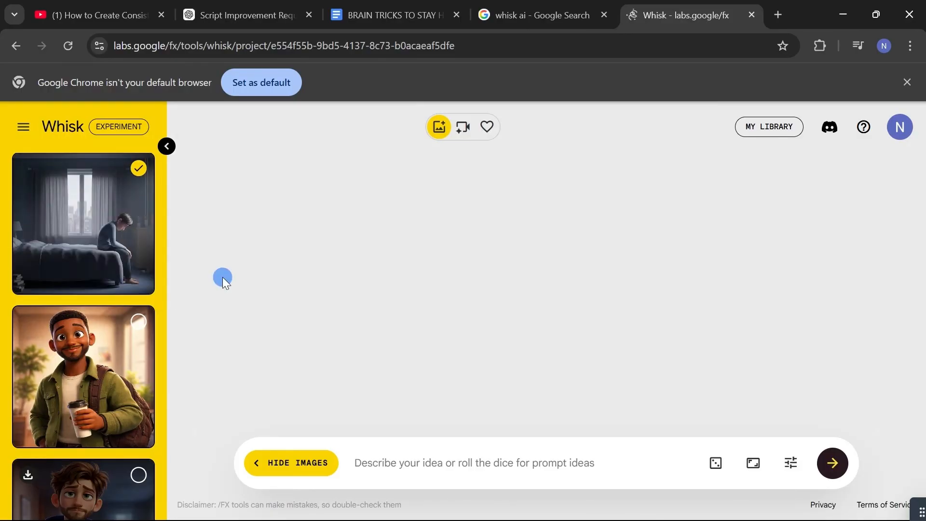
Enter the prompt "Close-up of the person's face. Neutral expression, but eyes tired. No tears. No anger. Just emptiness." and lock the seed
click(402, 464)
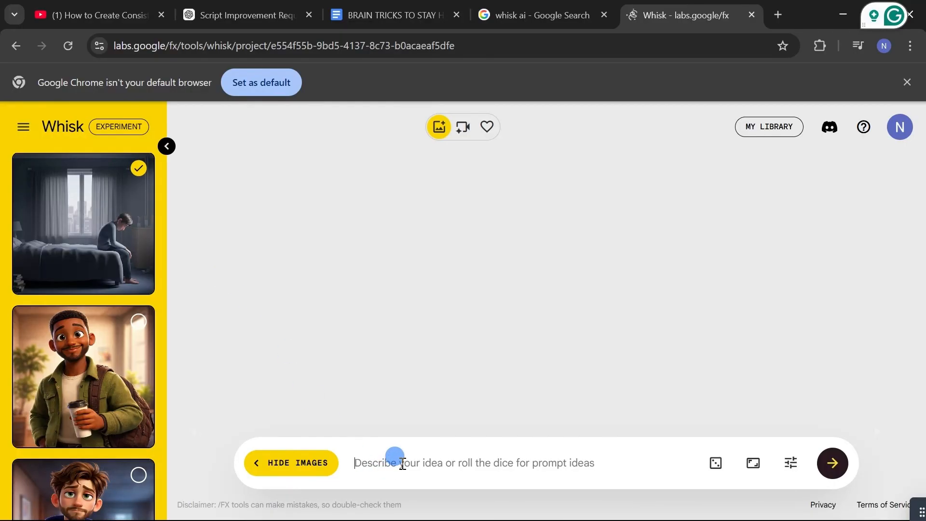
text(Close-up of the person’s face. Neutral expression, but eyes tired. No tears. No anger. Just emptiness.)
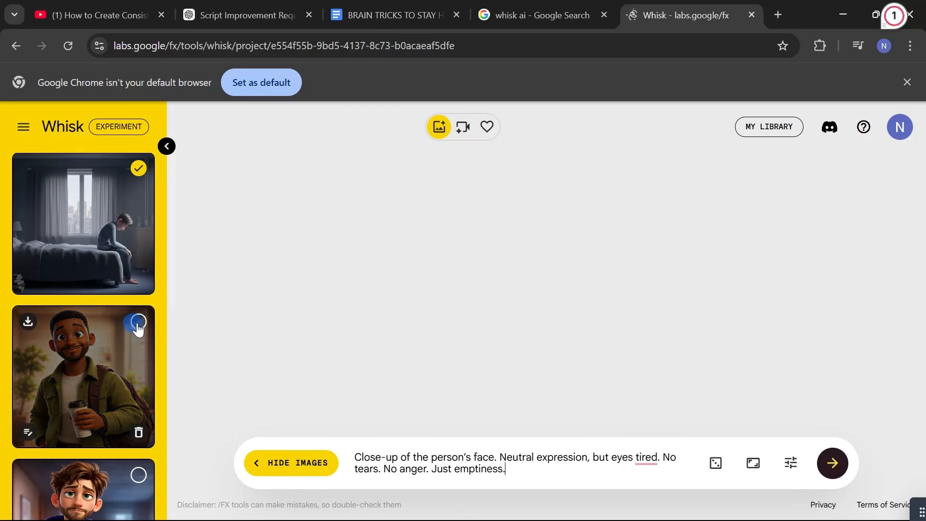
click(87, 368)
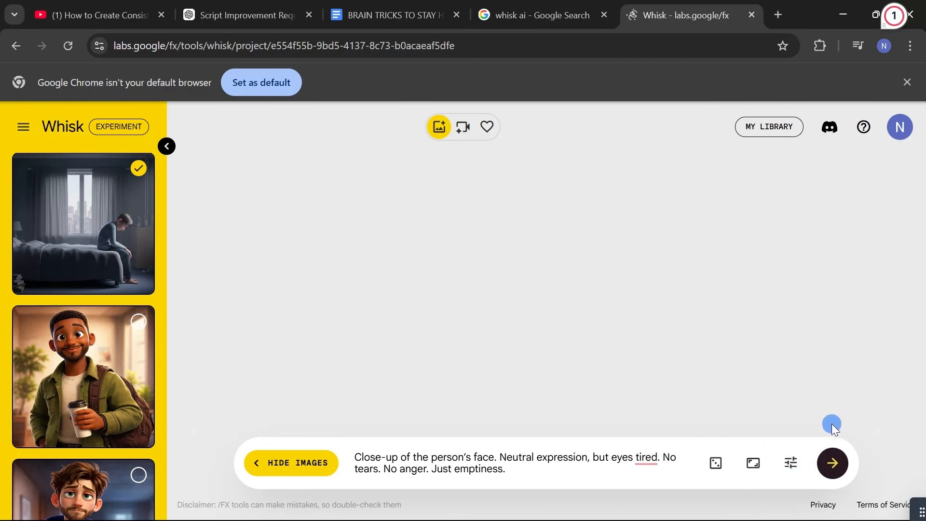
click(791, 463)
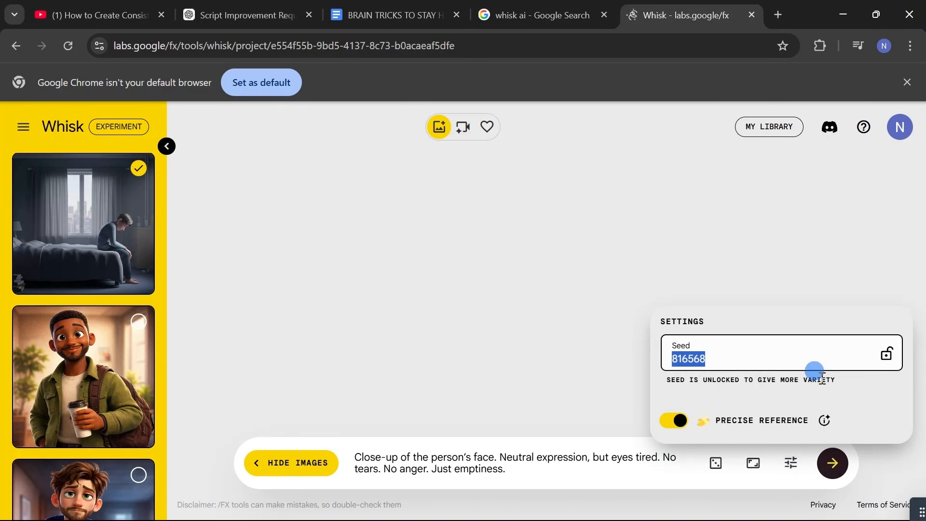
click(887, 355)
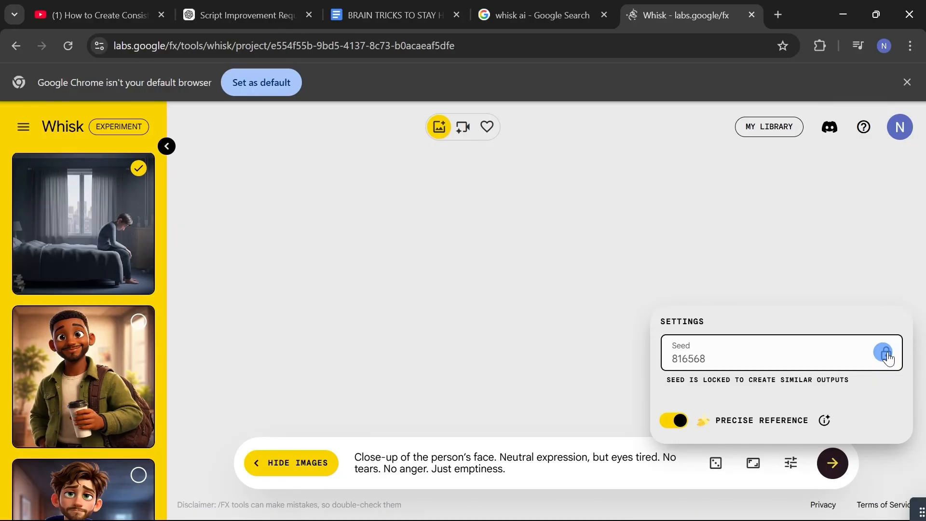
Generate the face close-up images and download the first one
click(833, 463)
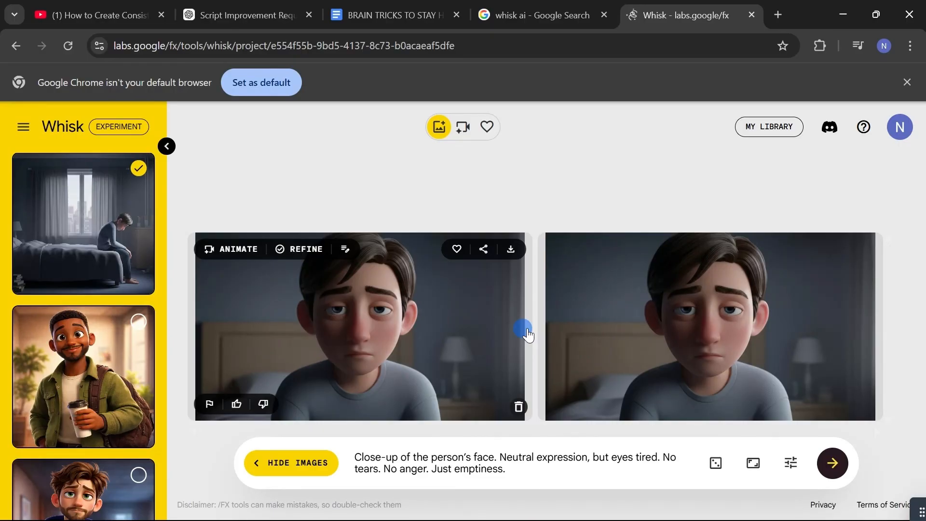
click(510, 250)
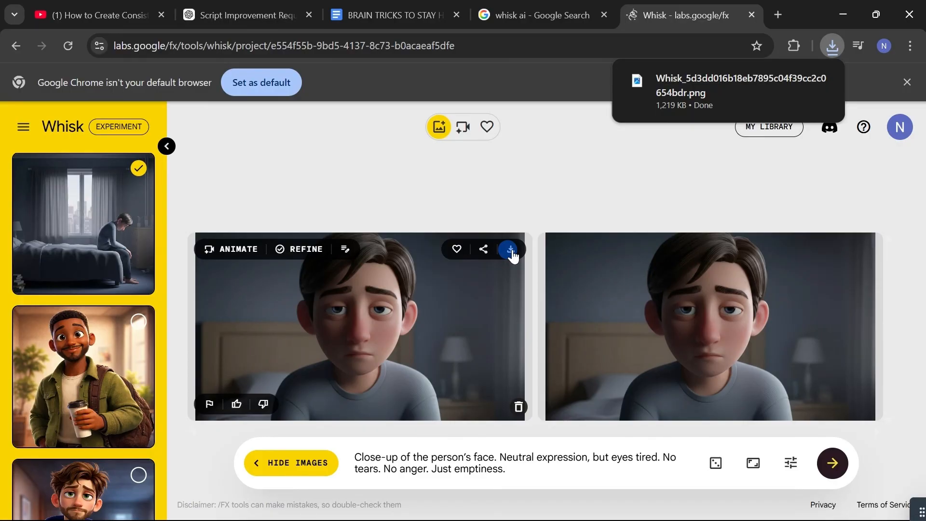
Copy Scene 4's visual description from the BRAIN TRICKS TO STAY HAPPY document and replace the Whisk prompt with it
click(386, 13)
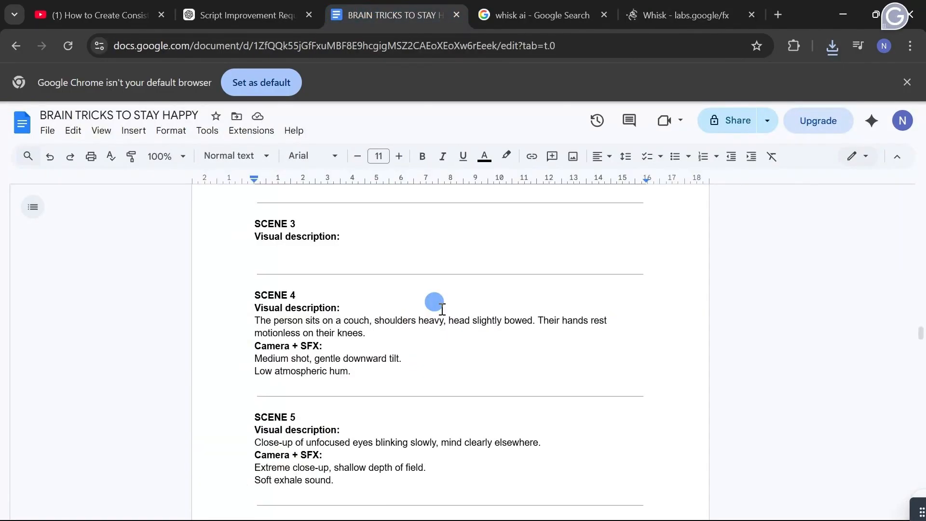
scroll(434, 304, down, 2)
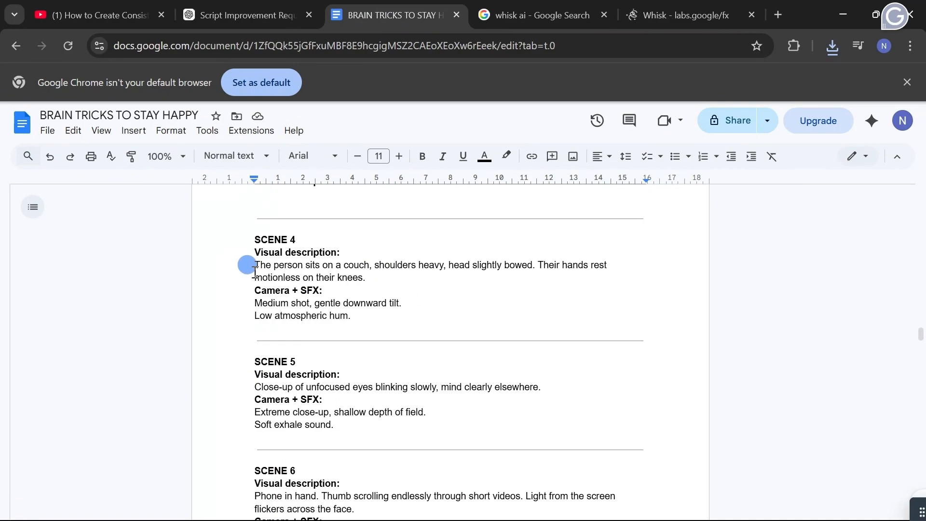
drag(372, 279, 257, 268)
key(ctrl+c)
drag(520, 470, 359, 460)
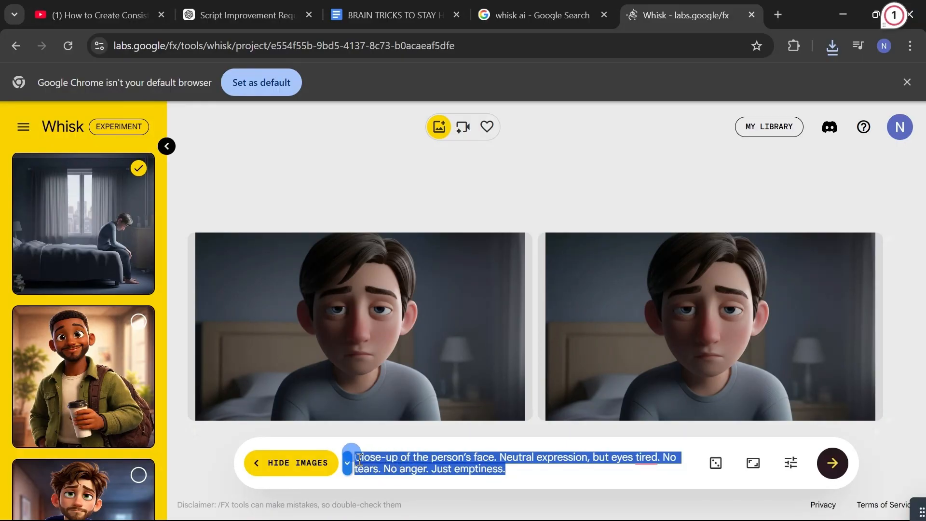
key(ctrl+v)
Generate images of the person sitting on a couch and download the first one
click(831, 464)
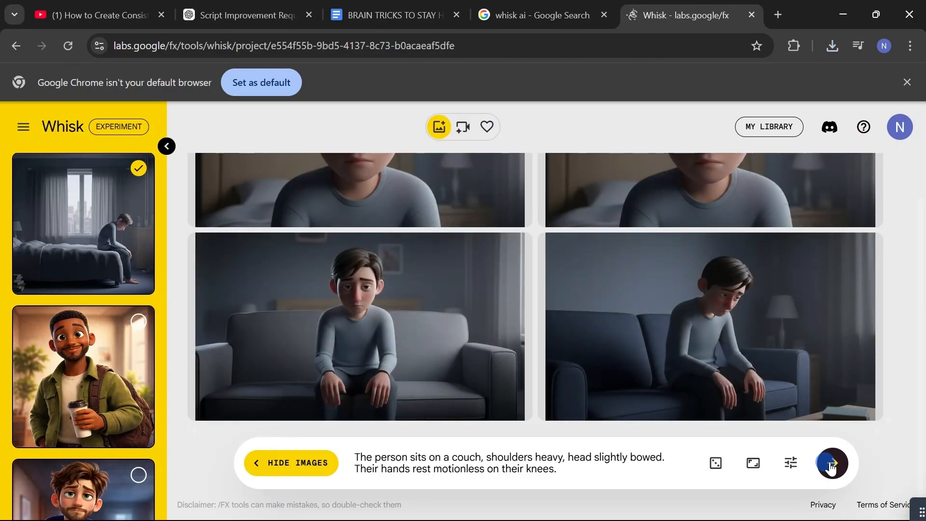
click(353, 453)
mouse_move(498, 306)
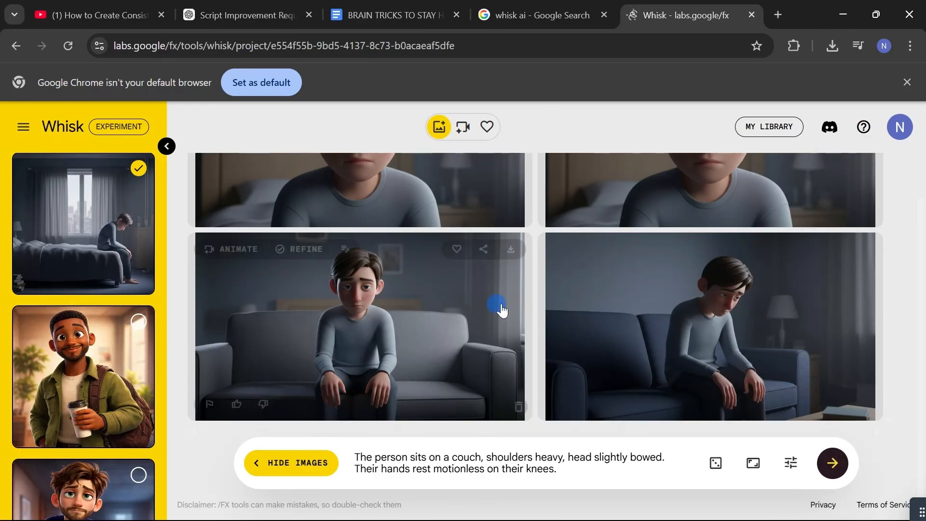
click(511, 251)
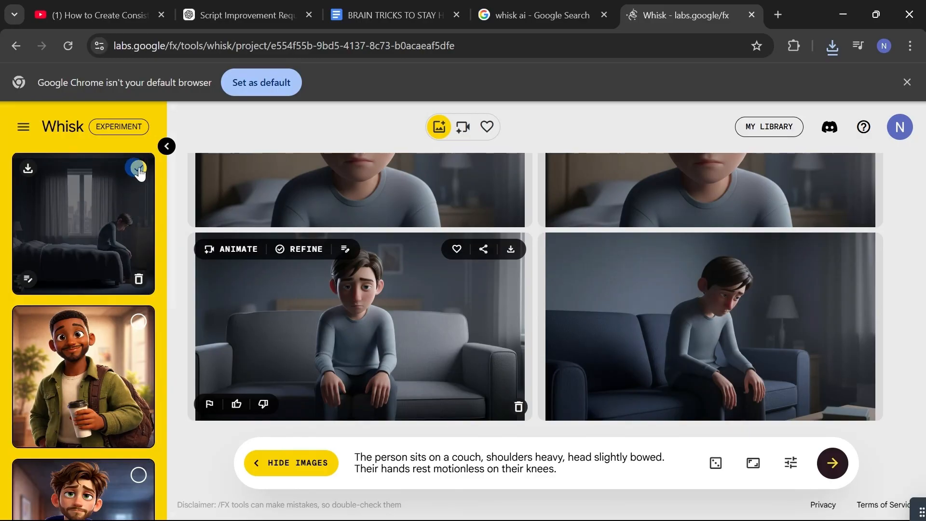
Add both young men as subject references and generate images of them standing "separately at a crosswalk, both looking tired, phones in hand."
click(138, 478)
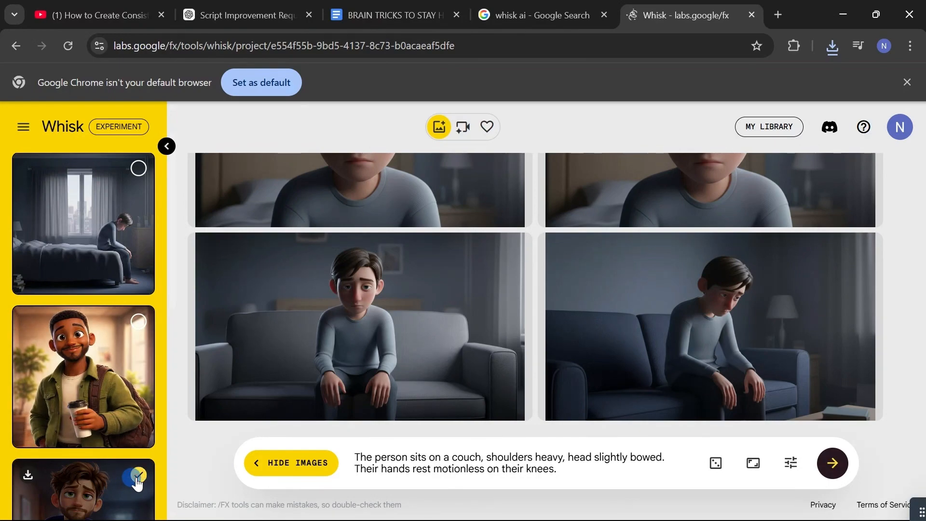
click(138, 323)
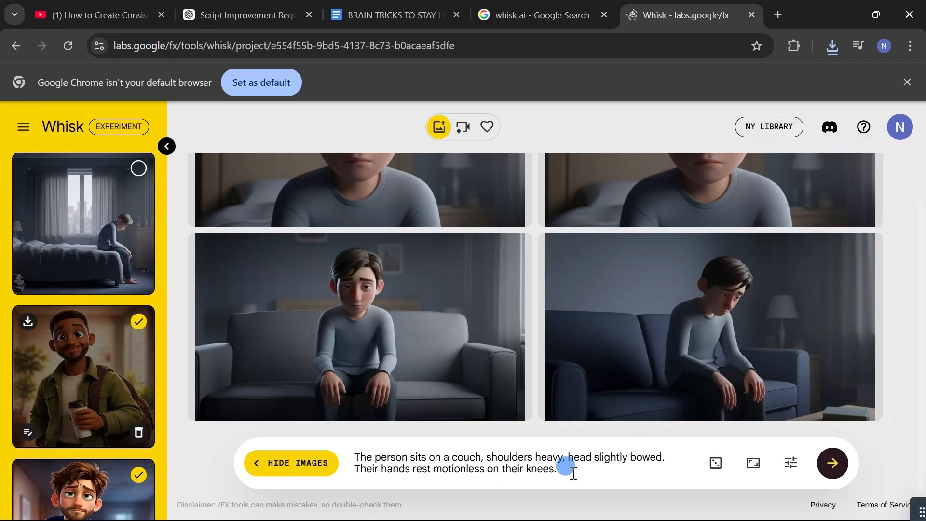
drag(573, 472, 352, 459)
text(Daniel and Marcus stand separately at a crosswalk, both looking tired, phones in hand.)
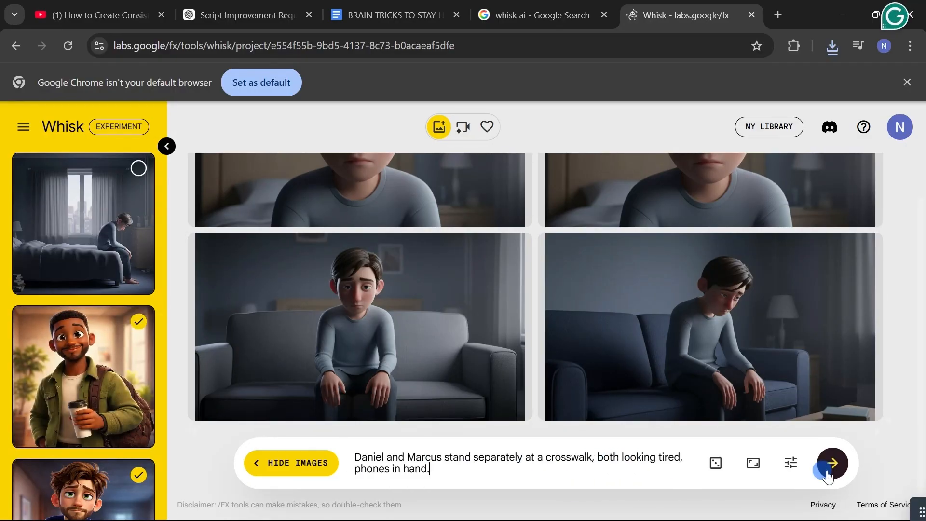
click(827, 476)
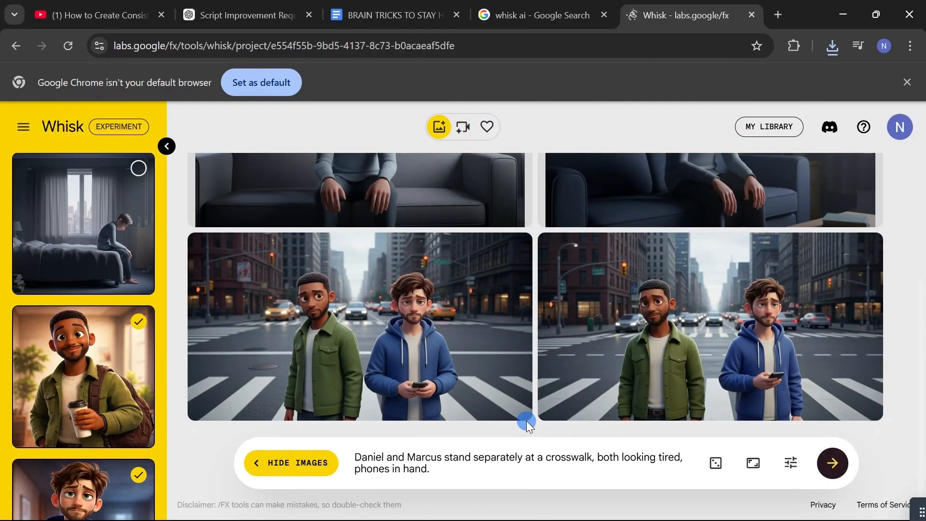
Compare the generated crosswalk image sets for character consistency, poses and the objects each man holds
mouse_move(542, 368)
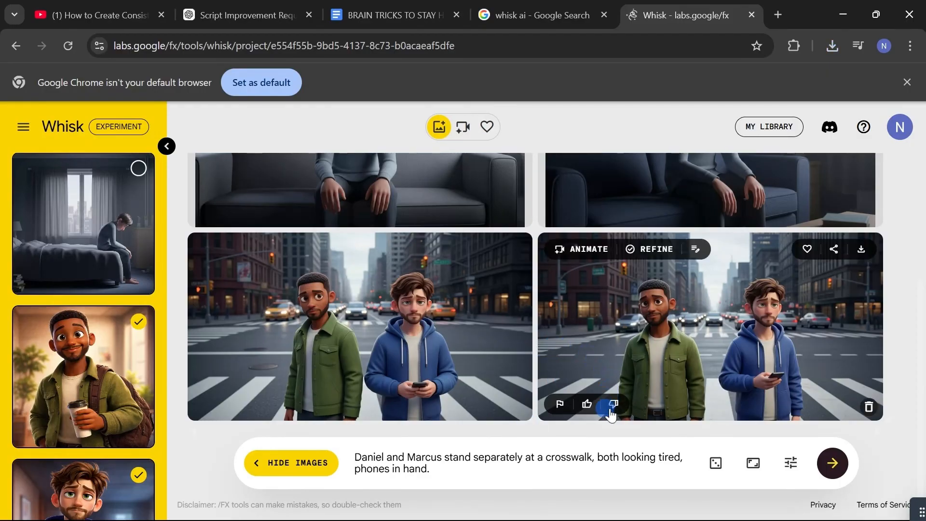
mouse_move(526, 414)
mouse_move(546, 386)
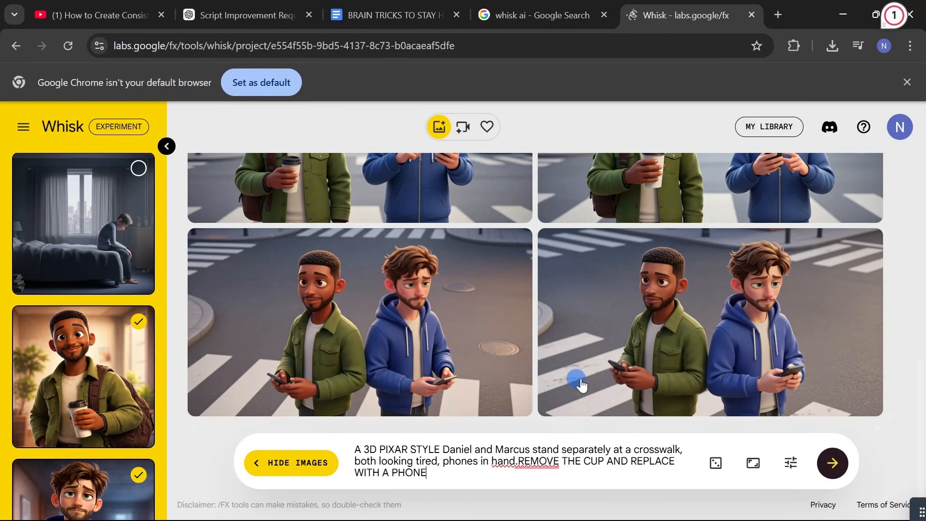
mouse_move(582, 316)
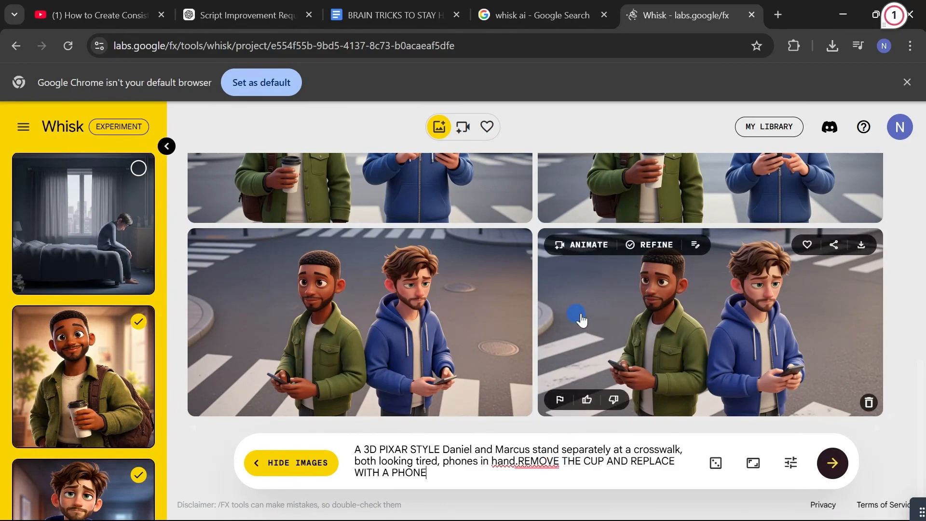
scroll(581, 319, up, 5)
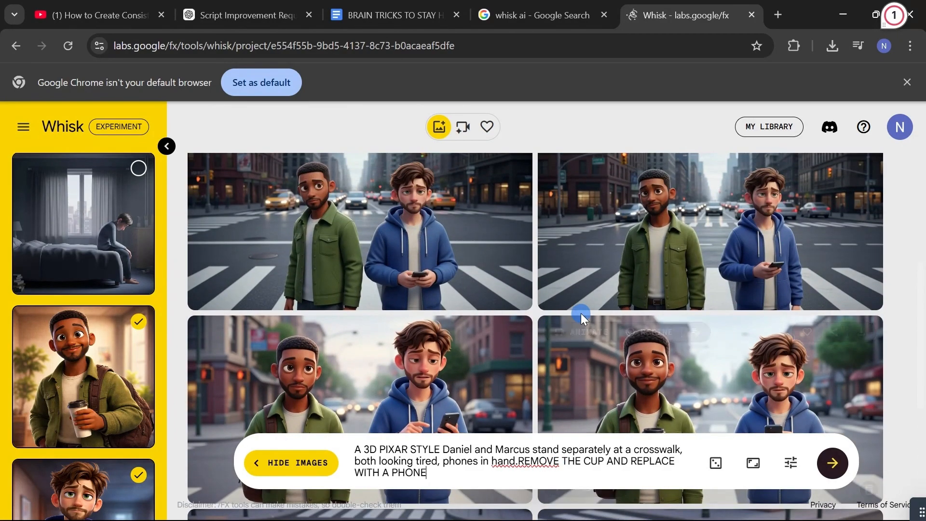
scroll(581, 314, up, 2)
scroll(581, 317, down, 2)
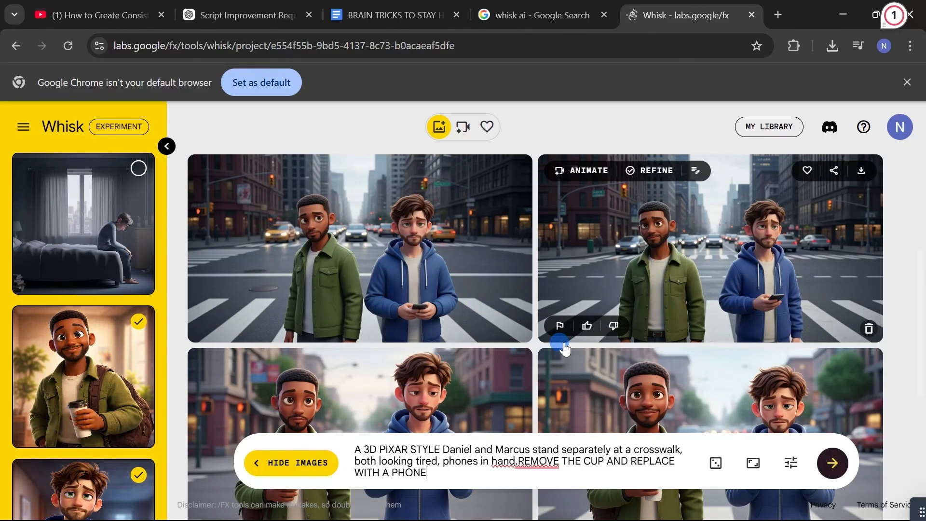
scroll(564, 349, down, 2)
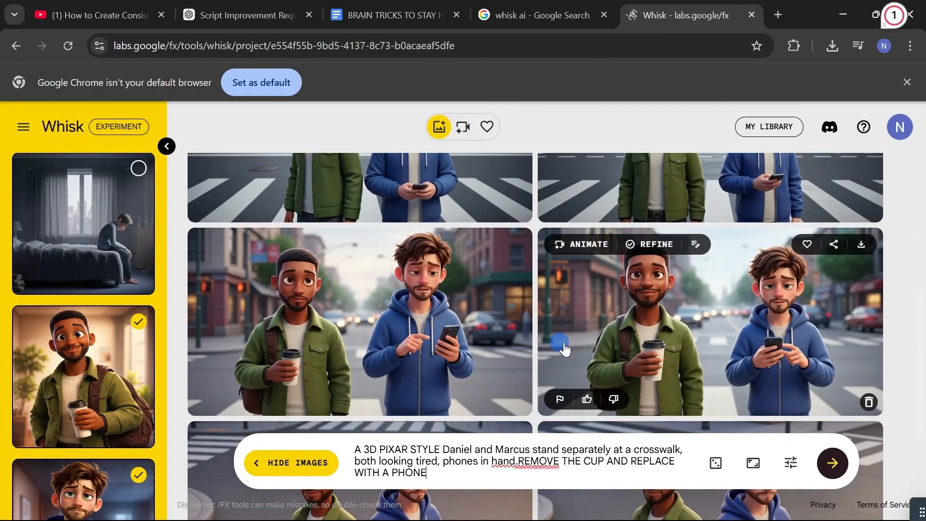
scroll(564, 348, down, 3)
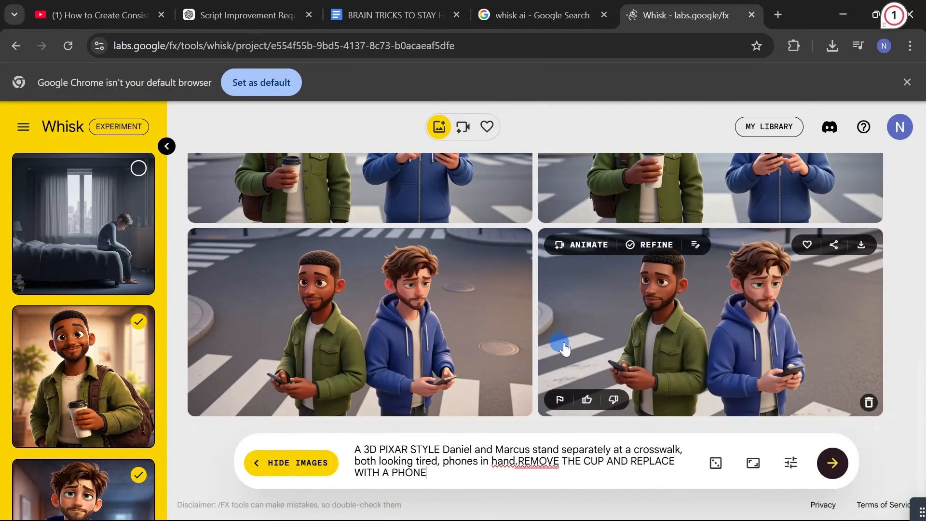
scroll(565, 348, up, 3)
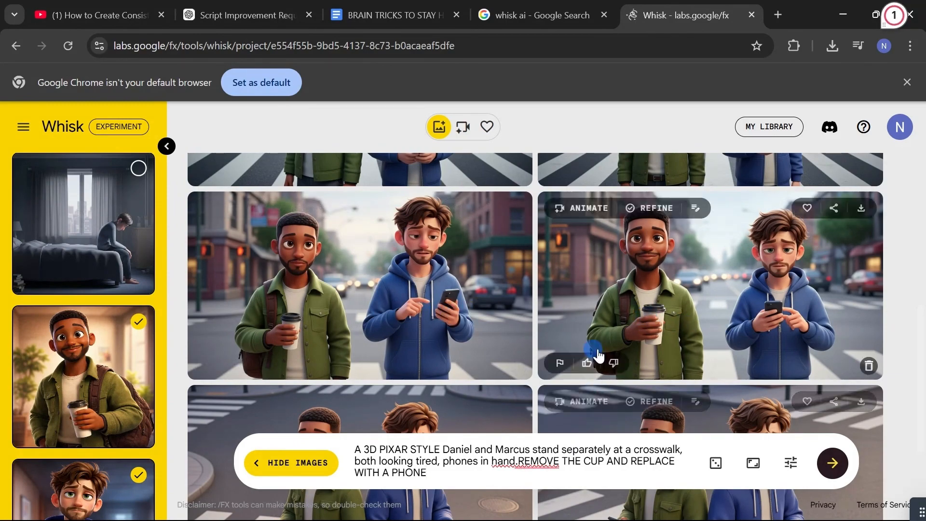
scroll(596, 355, down, 3)
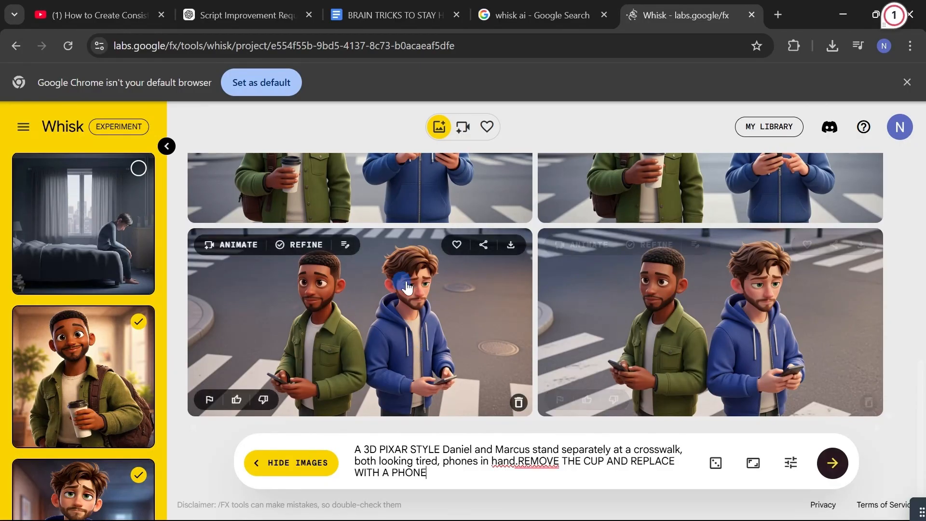
scroll(406, 285, up, 3)
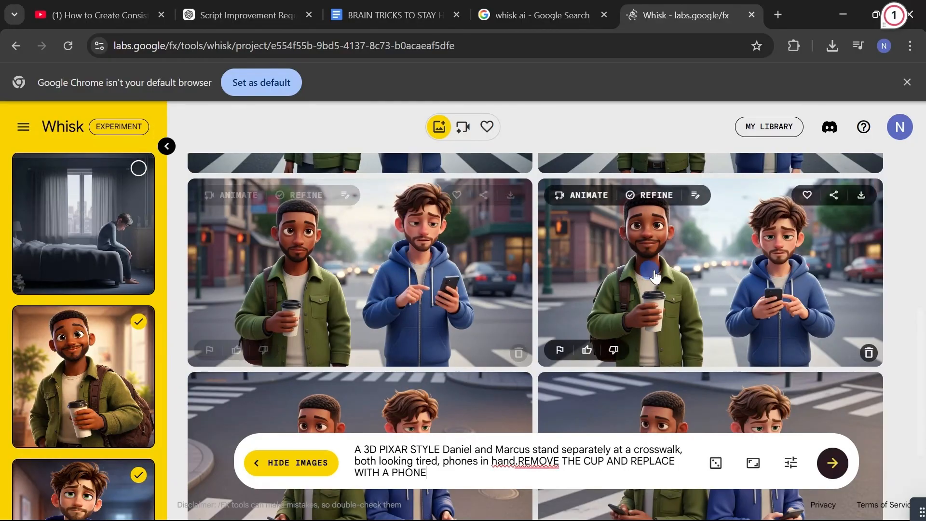
scroll(655, 276, up, 5)
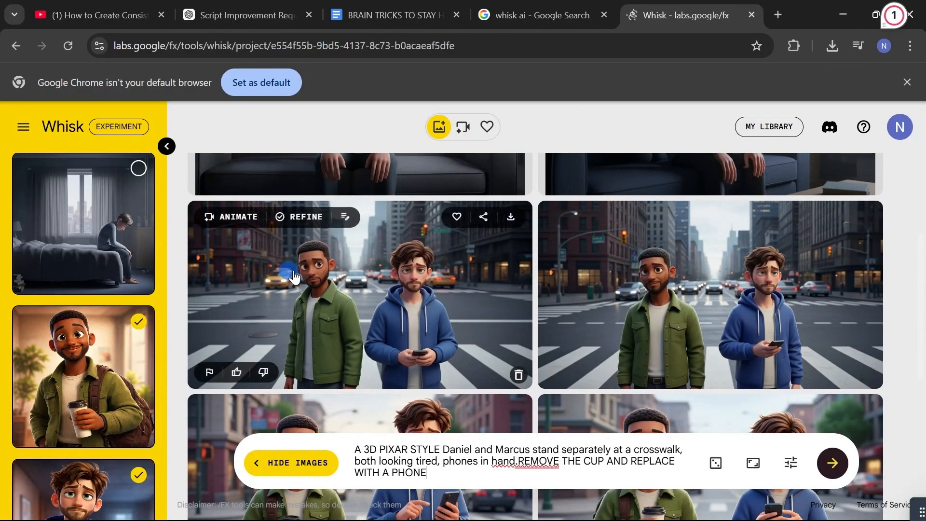
Download the first crosswalk image generated from the prompt with the two men standing in opposite directions
scroll(626, 297, down, 7)
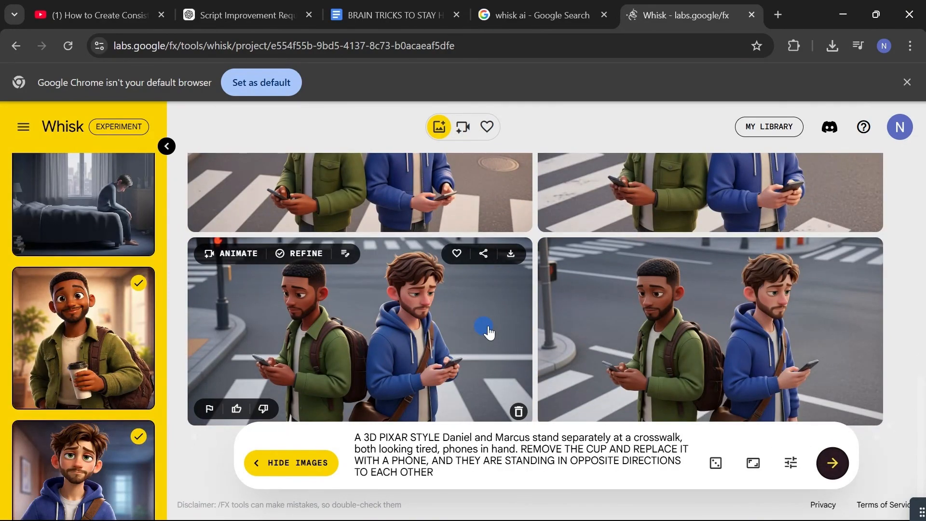
click(511, 254)
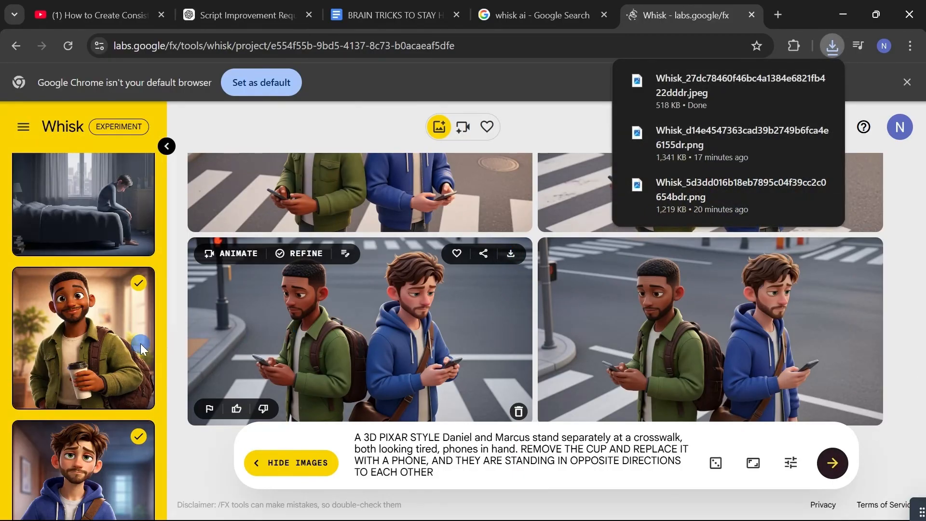
Deselect the green-jacket man as subject and replace the prompt with the other man "staring at the ceiling, thoughts looping endlessly."
mouse_move(126, 351)
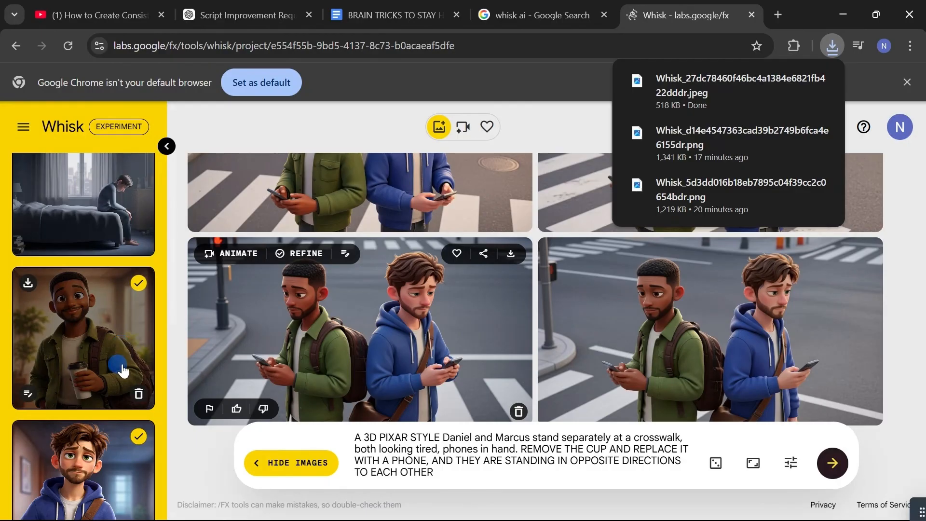
click(138, 288)
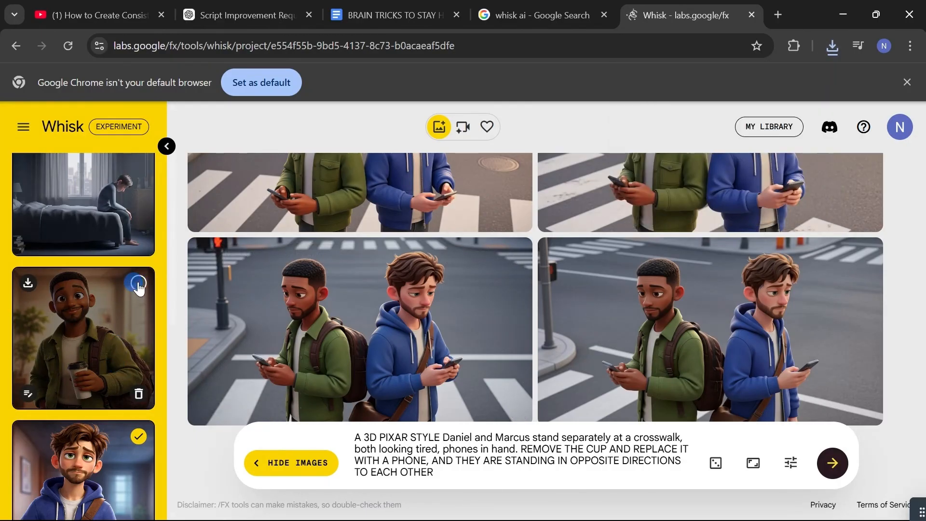
scroll(138, 288, up, 2)
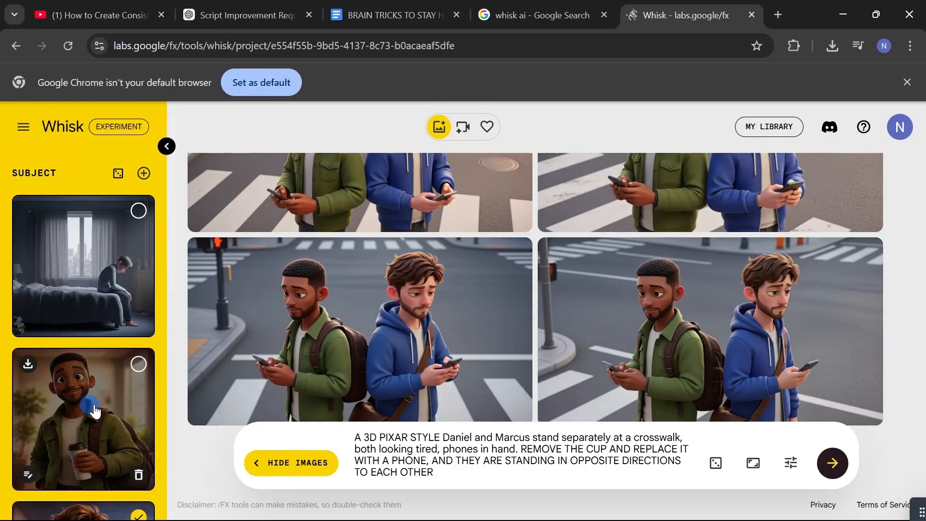
scroll(125, 401, down, 2)
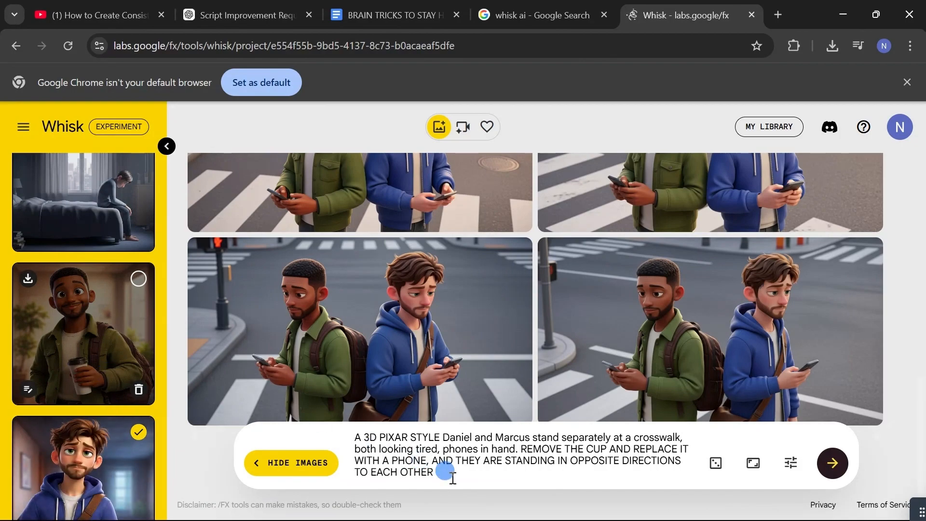
drag(441, 474, 353, 437)
text(Daniel staring at the ceiling, thoughts looping endlessly.)
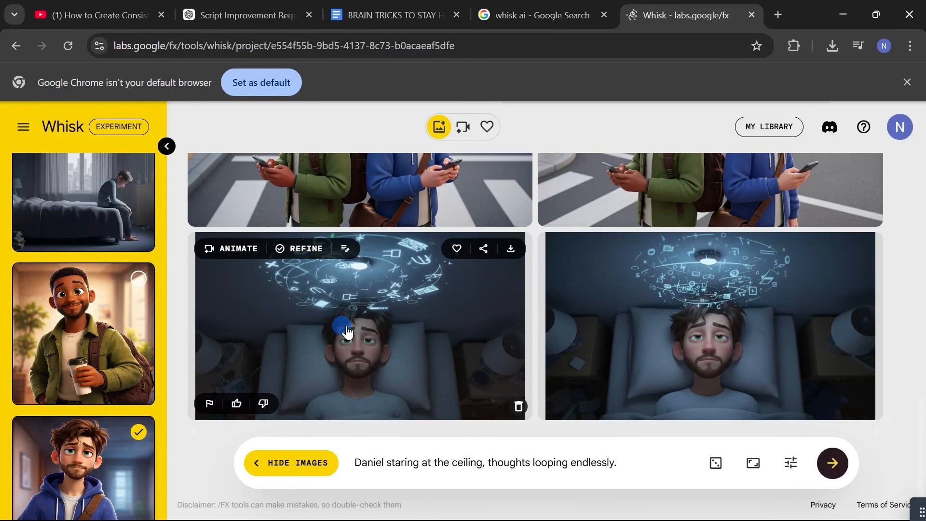
Animate the first ceiling-staring image with the prompt "Static overhead shot.Faint echoing thoughts effect." and play the resulting clip
click(209, 251)
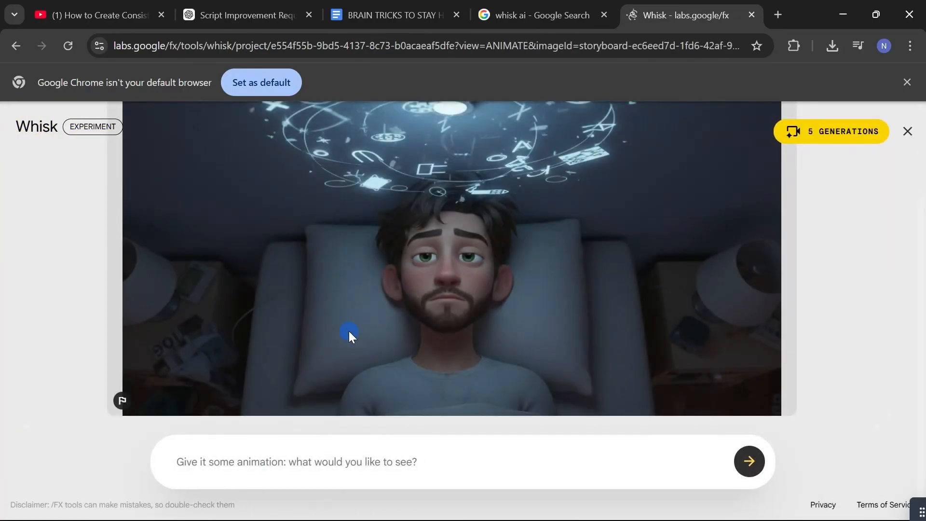
click(345, 463)
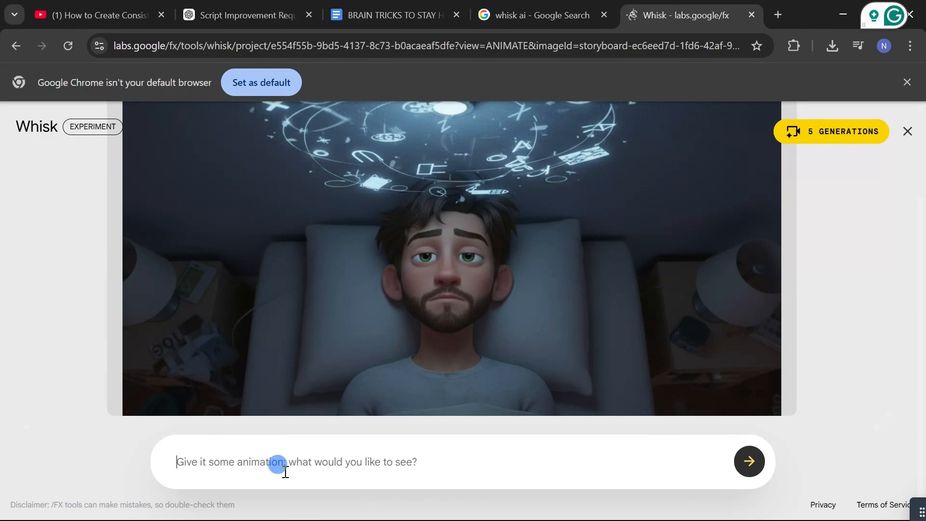
text(Static overhead shot.Faint echoing thoughts effect.)
key(Return)
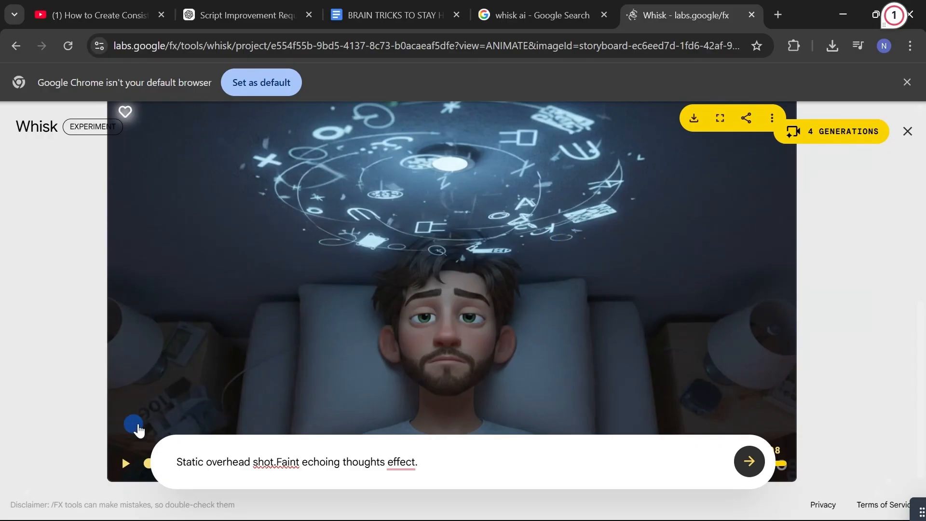
click(123, 465)
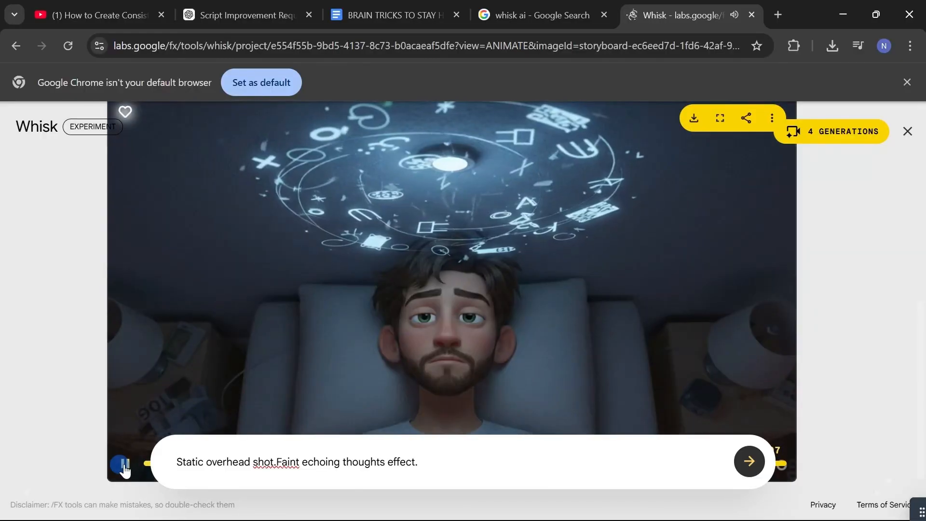
click(900, 423)
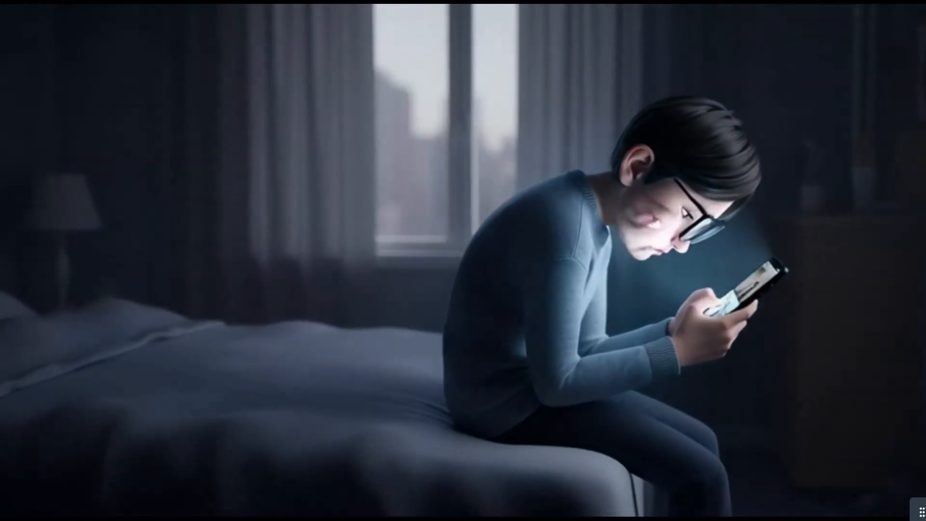
drag(368, 276, 389, 280)
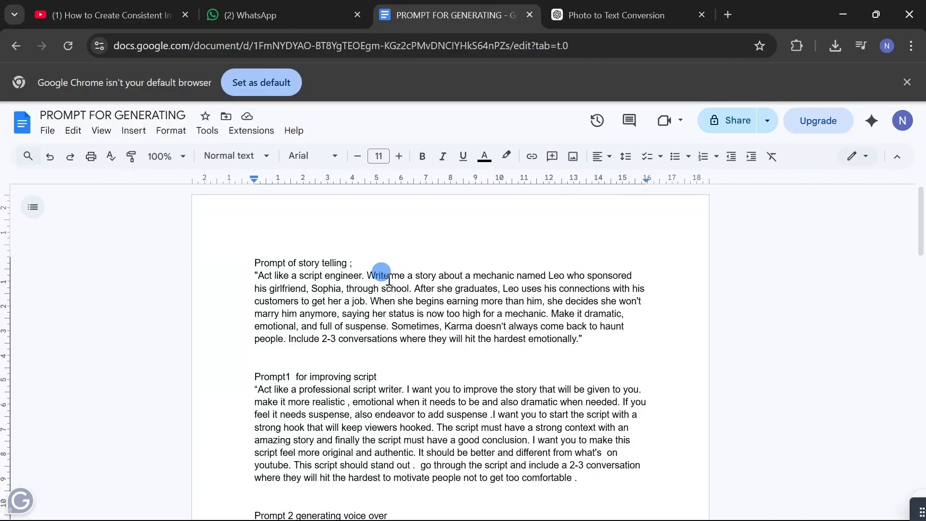
click(920, 205)
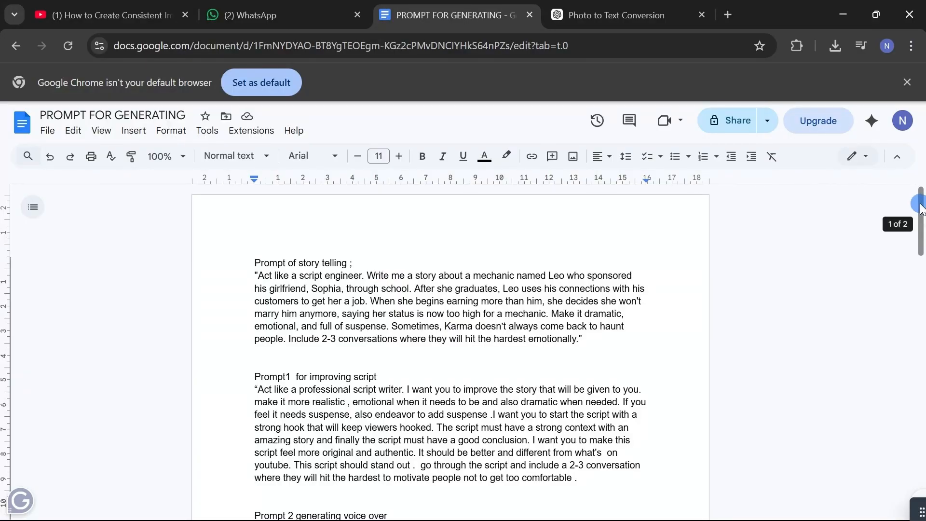
drag(921, 209, 461, 5)
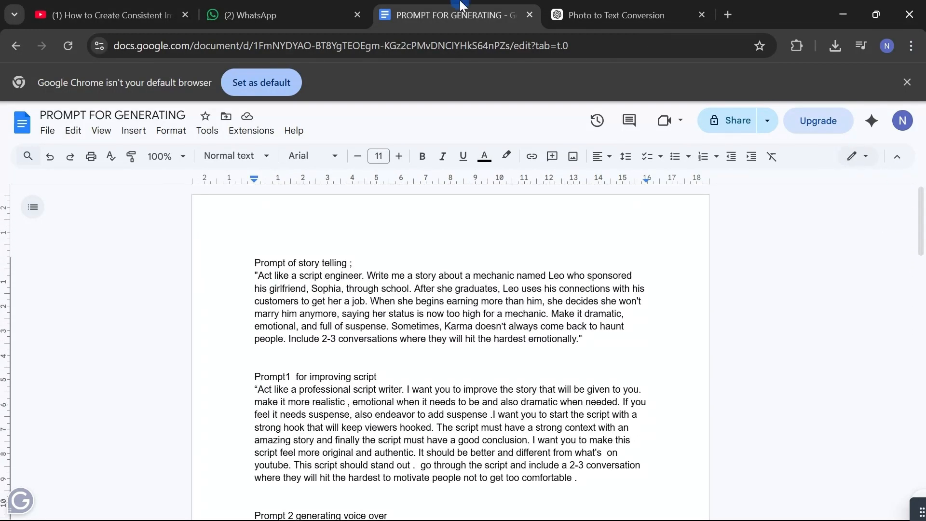
click(335, 20)
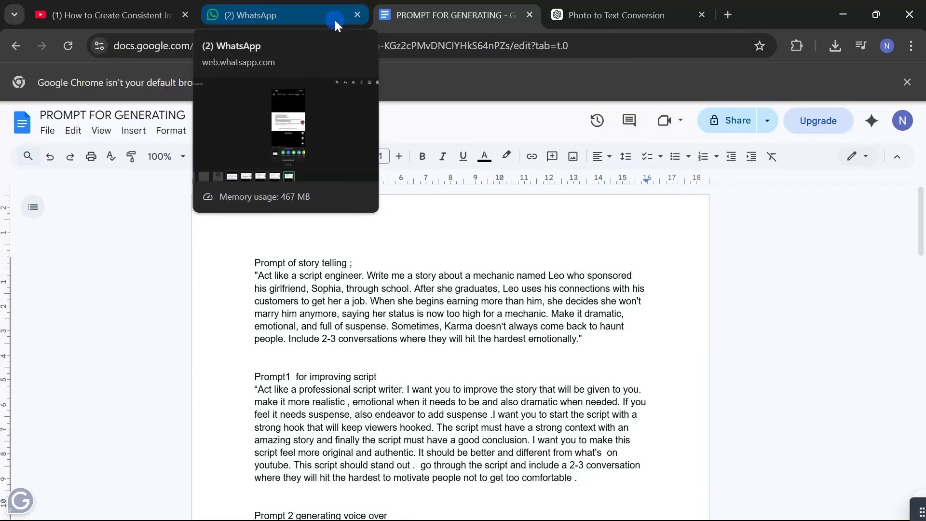